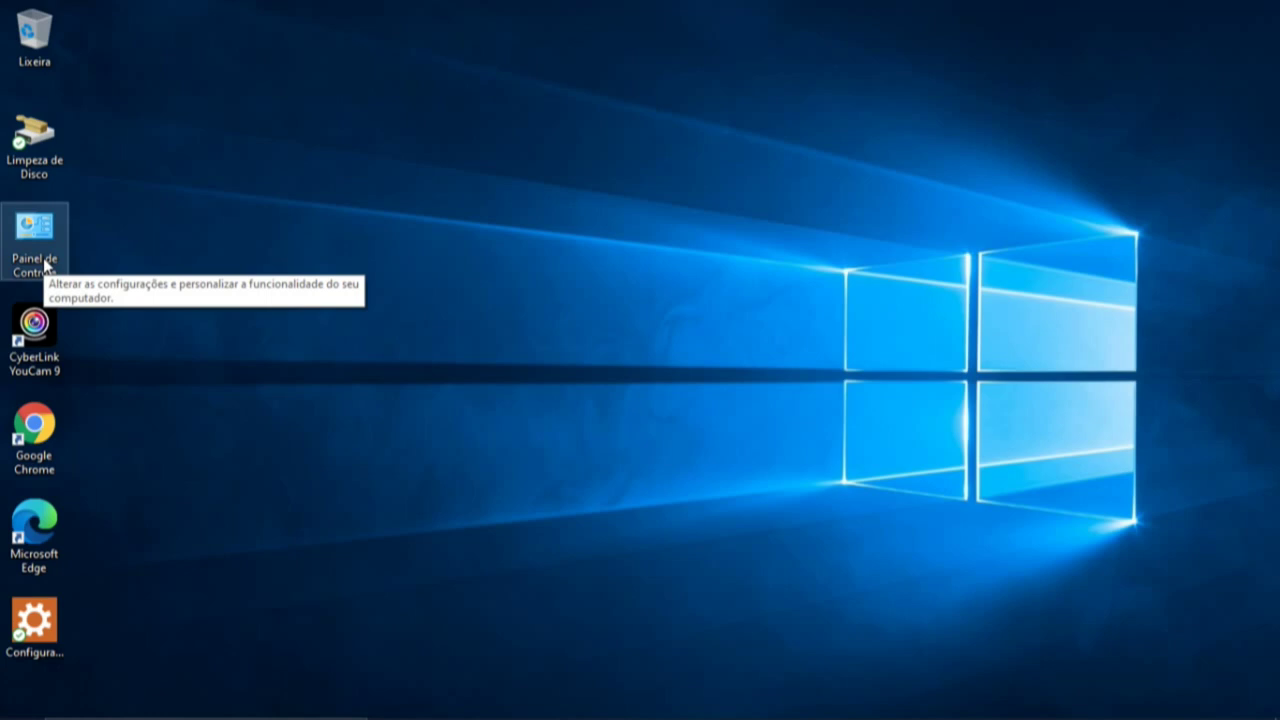
# Open Configuração do Sistema from Ferramentas Administrativas in the Painel de Controle
pyautogui.doubleClick(44, 263)
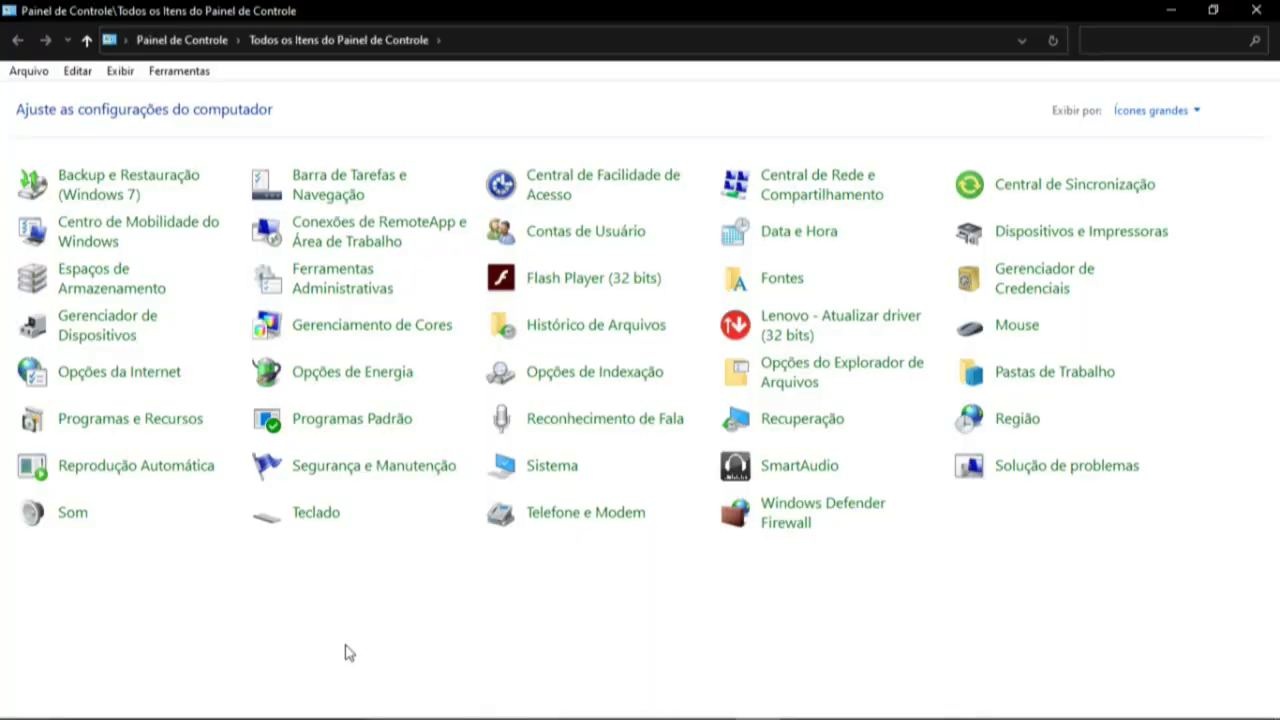
pyautogui.doubleClick(362, 300)
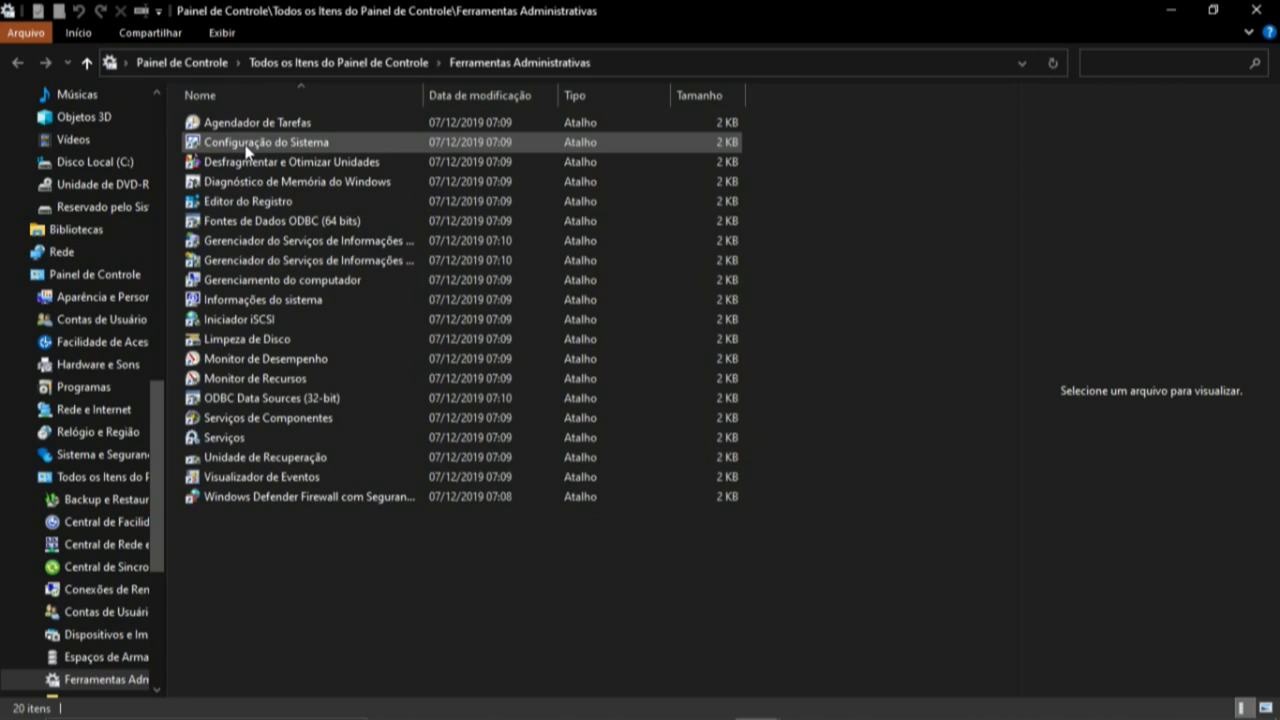
pyautogui.click(246, 148)
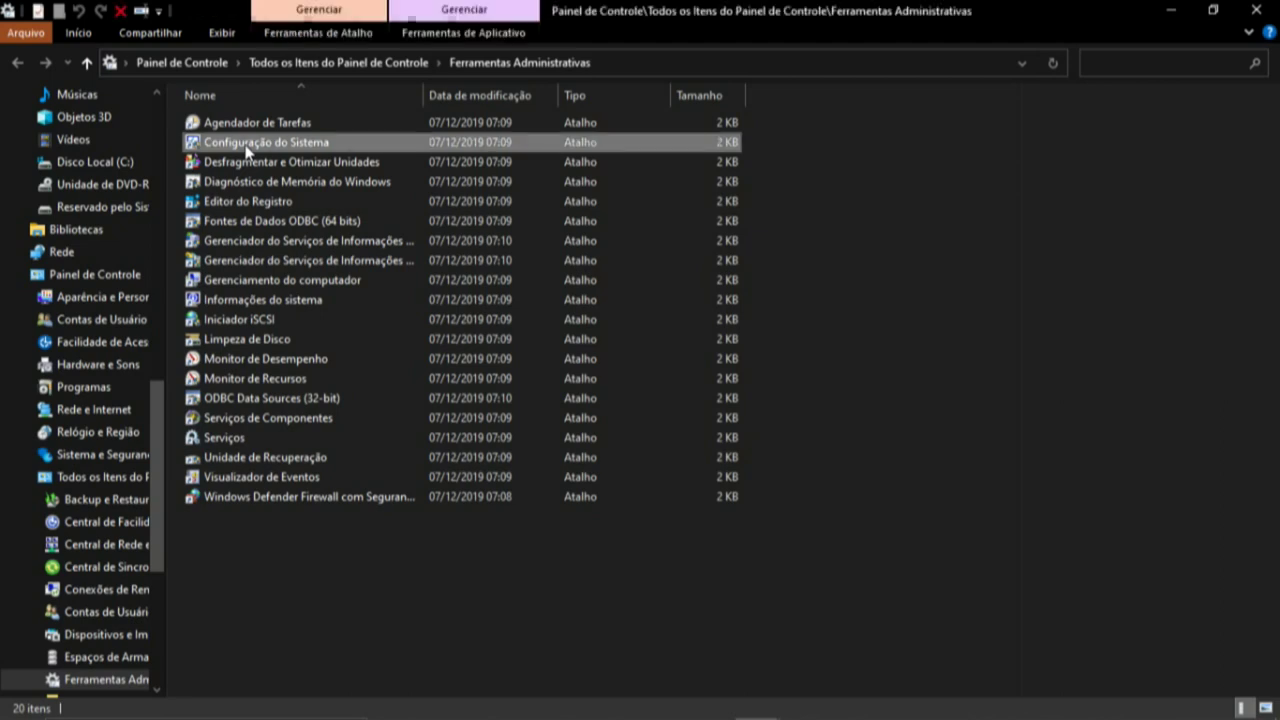
pyautogui.doubleClick(246, 148)
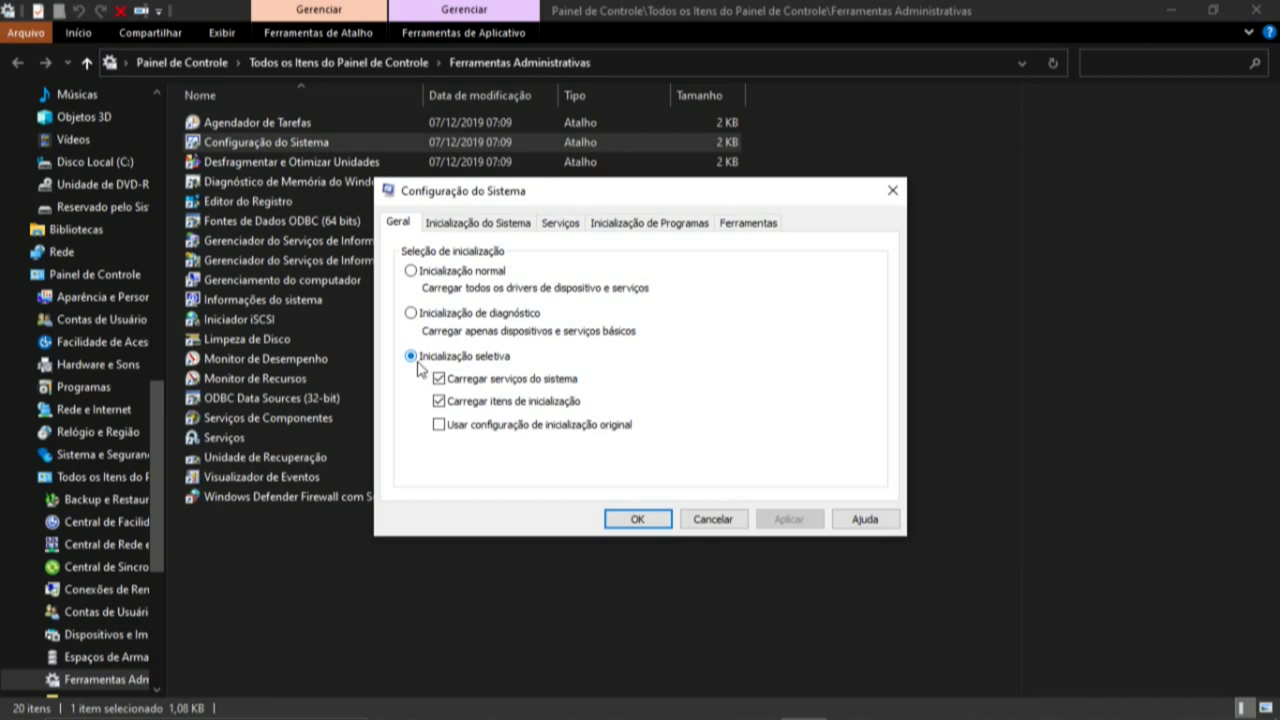
# In the advanced boot options for Windows 10, enable Número de processadores and set it to 2
pyautogui.click(471, 229)
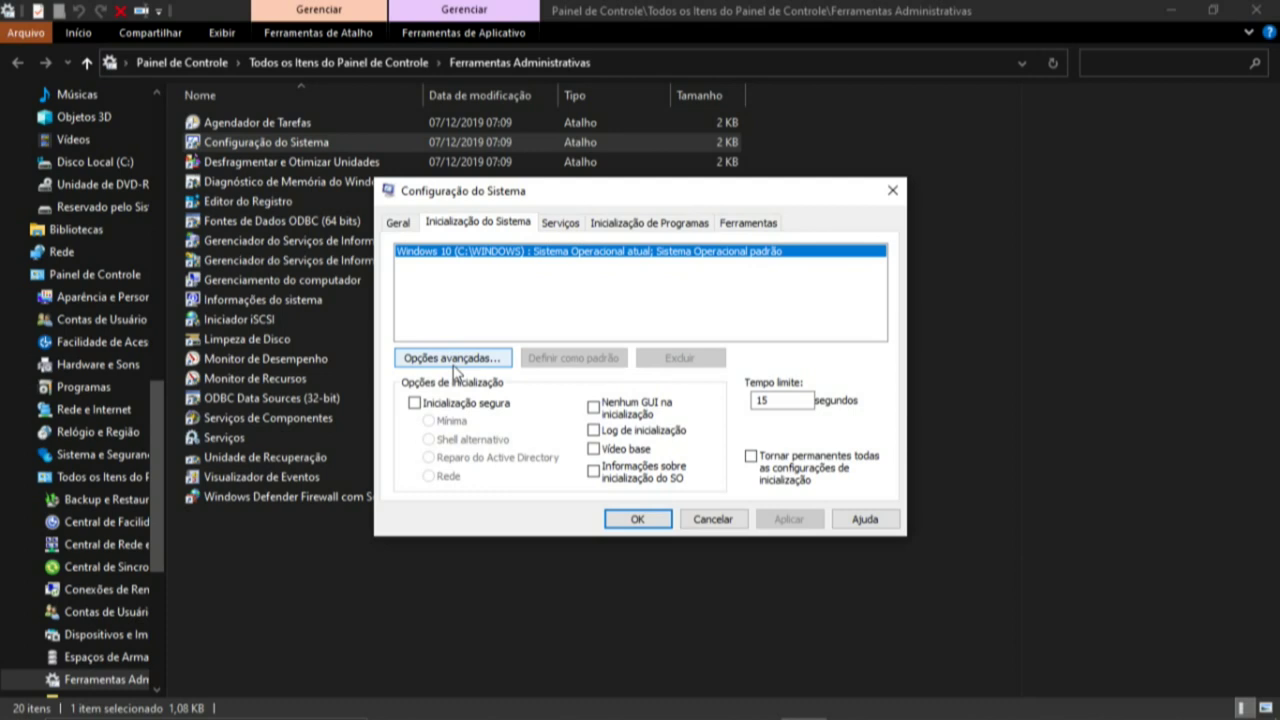
pyautogui.click(454, 362)
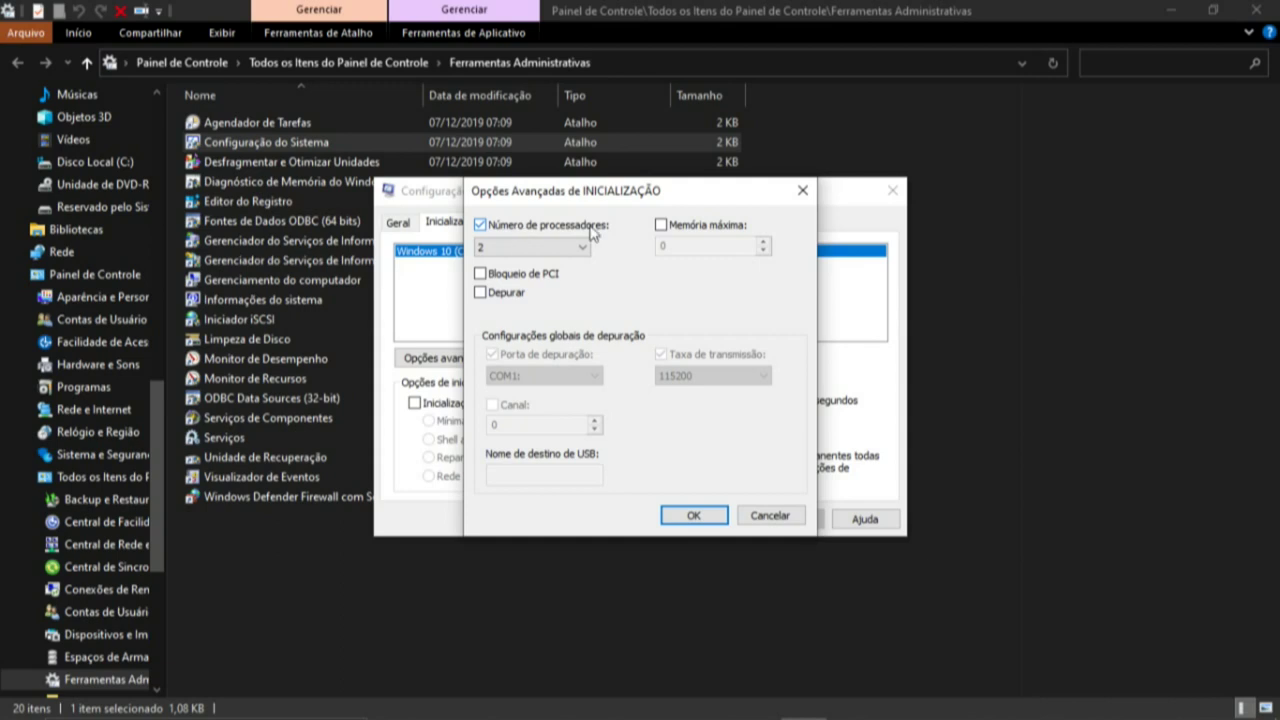
pyautogui.click(481, 225)
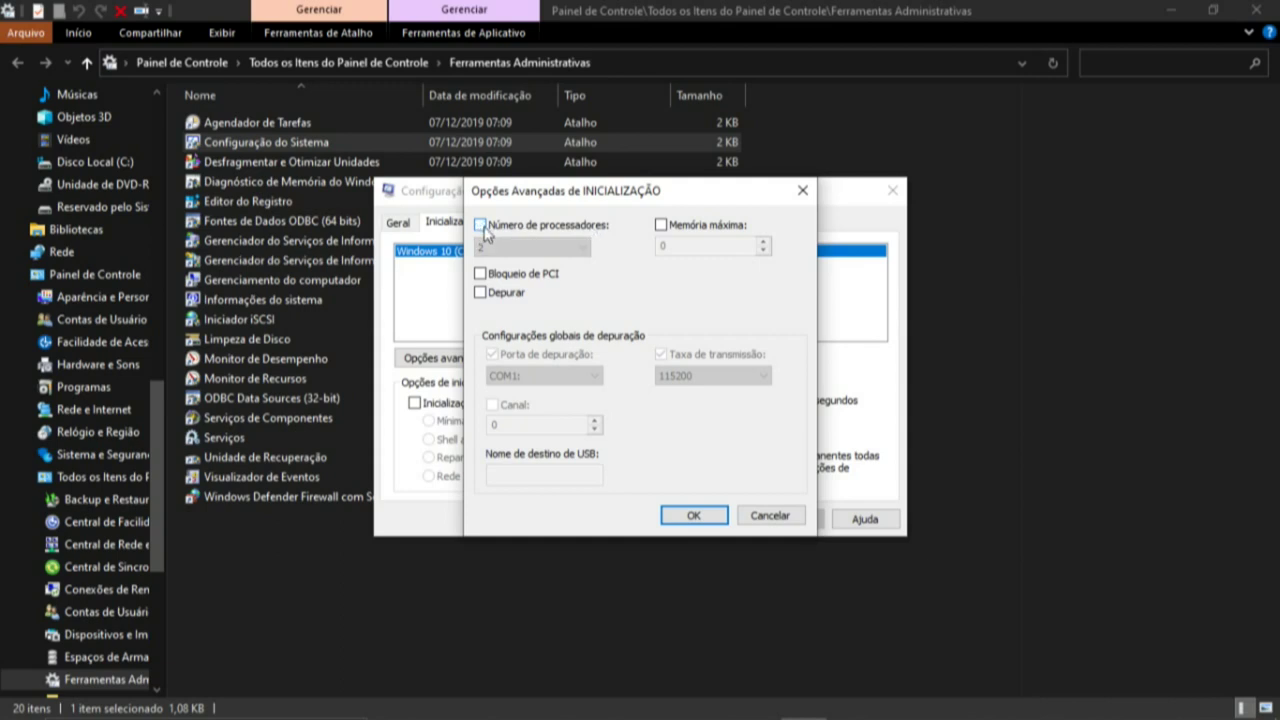
pyautogui.click(481, 225)
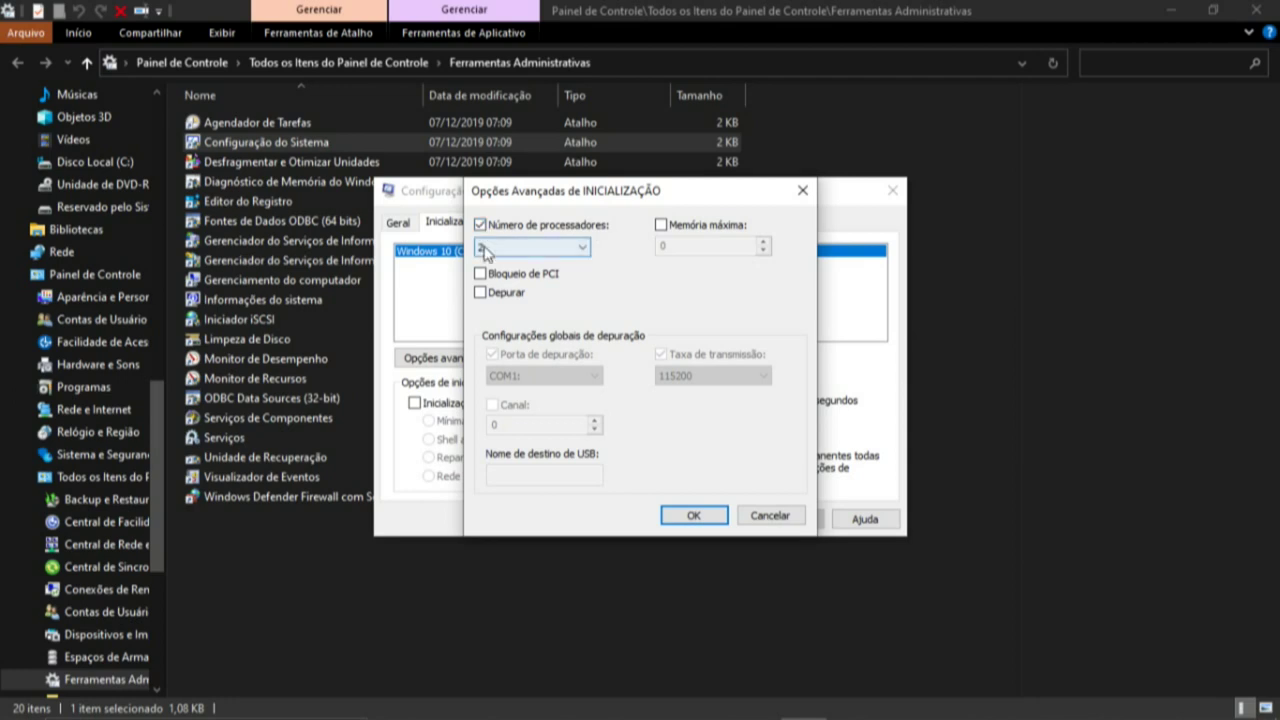
pyautogui.click(585, 252)
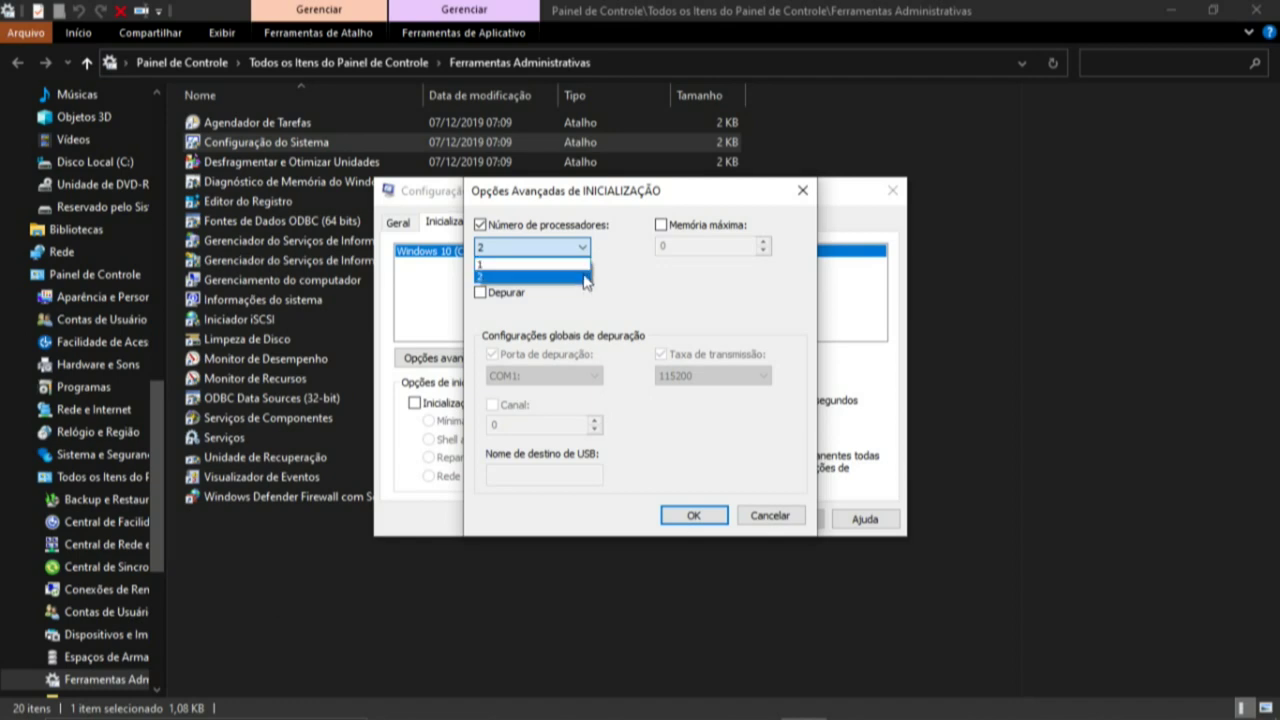
pyautogui.click(586, 277)
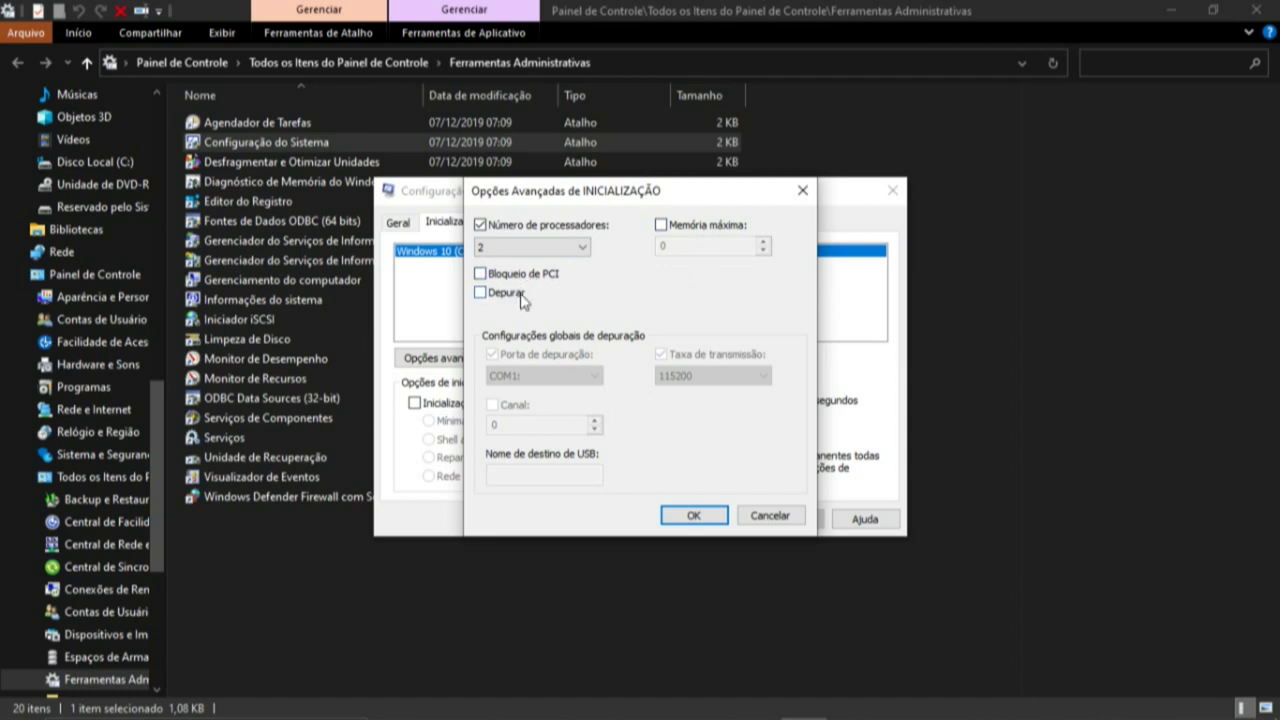
pyautogui.click(680, 518)
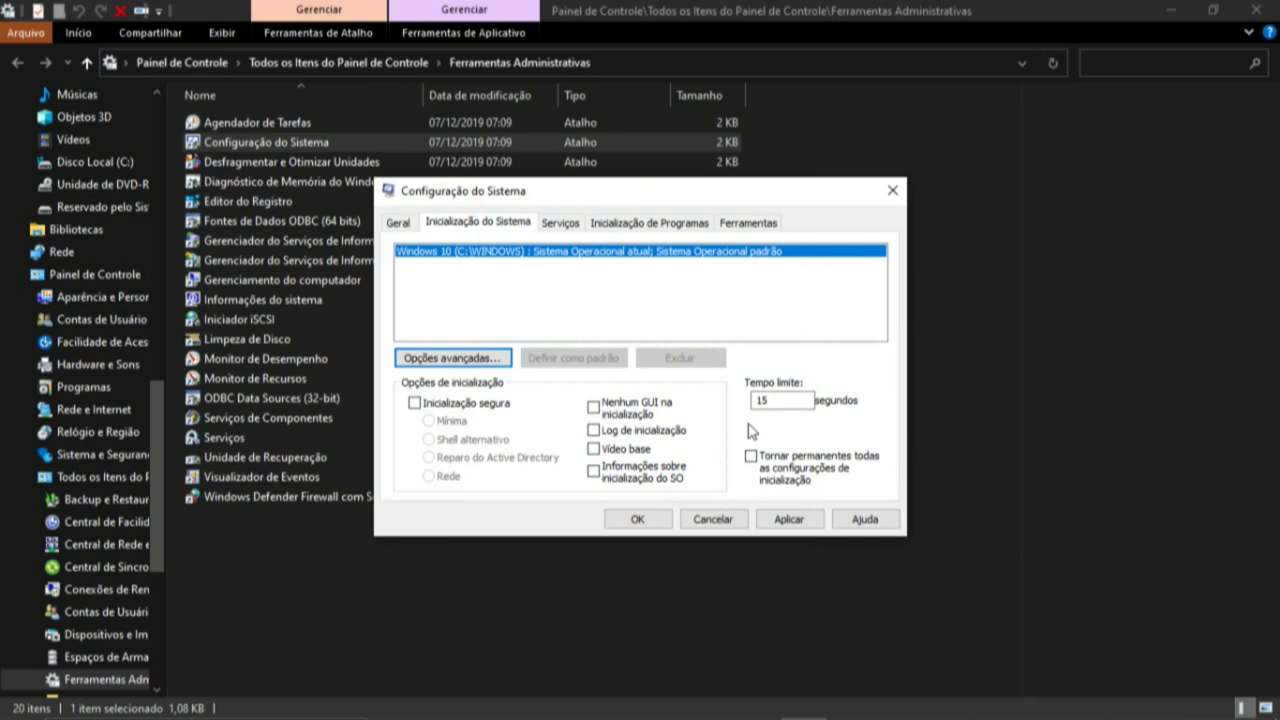
# Set the boot Tempo limite to 15 seconds and save the system configuration without restarting the computer
pyautogui.click(776, 401)
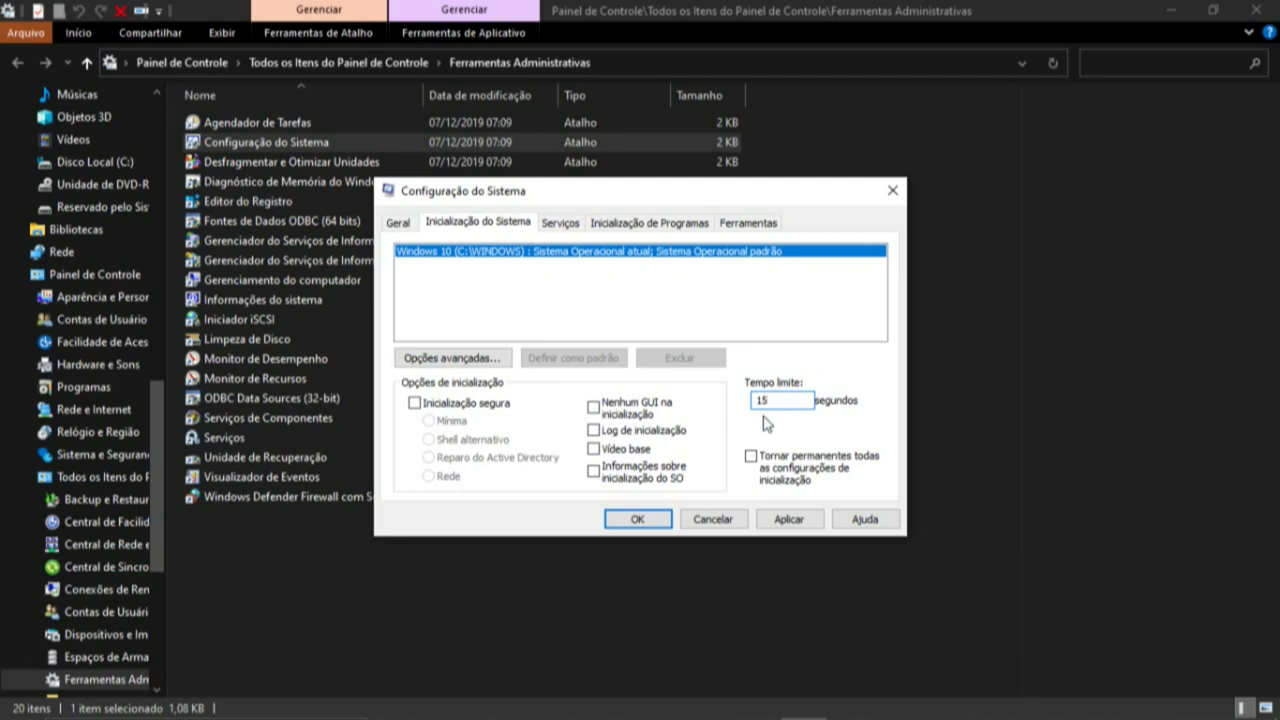
pyautogui.press('BackSpace')
pyautogui.write('5')
pyautogui.click(814, 524)
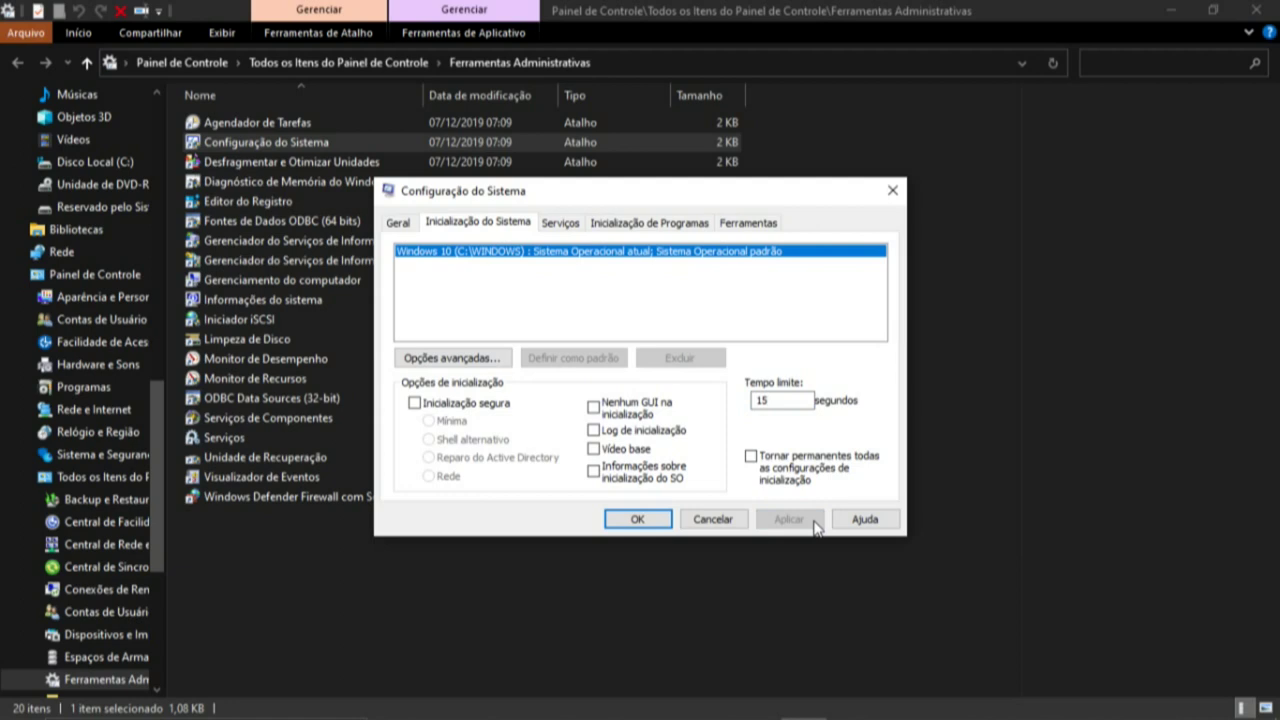
pyautogui.click(776, 417)
pyautogui.click(774, 412)
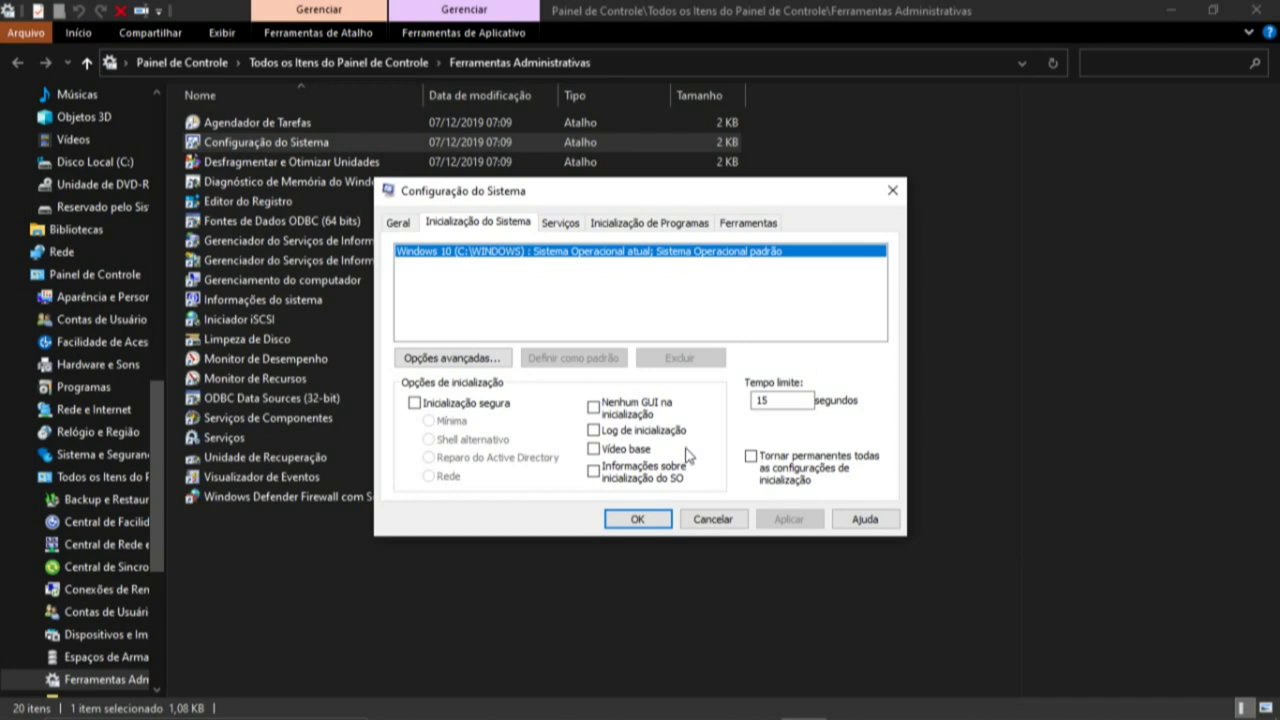
pyautogui.click(660, 519)
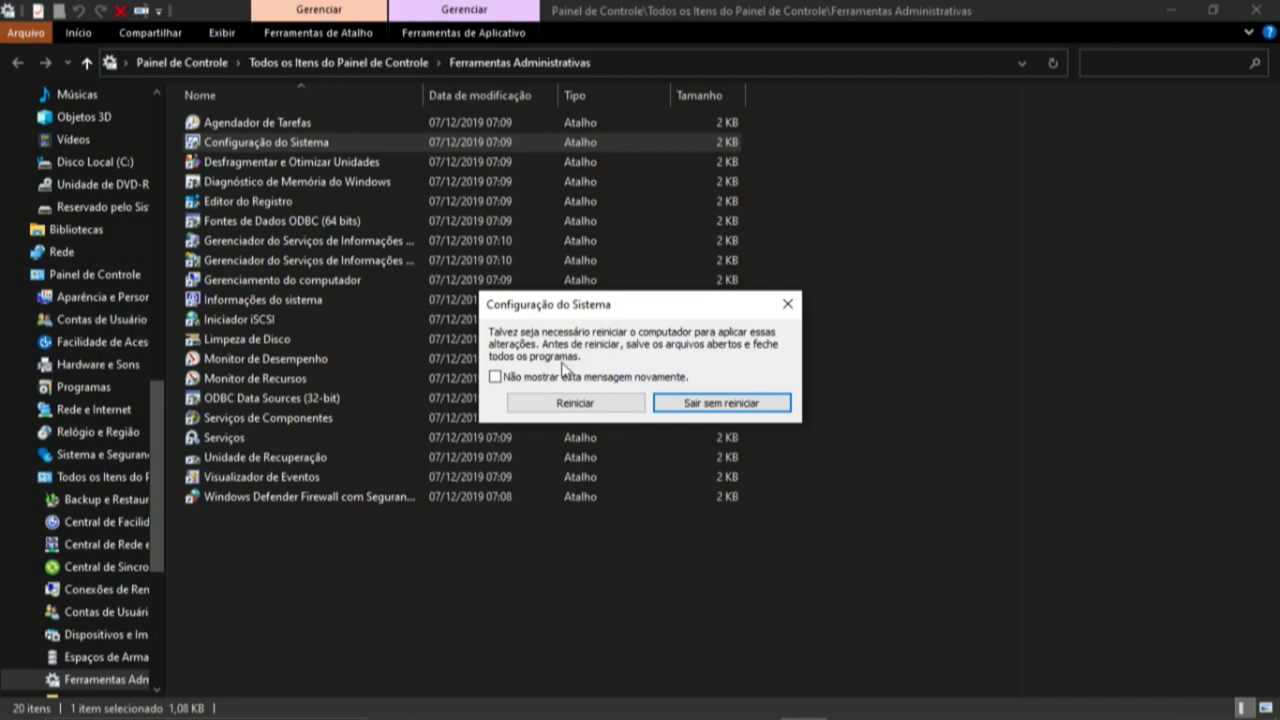
pyautogui.click(722, 403)
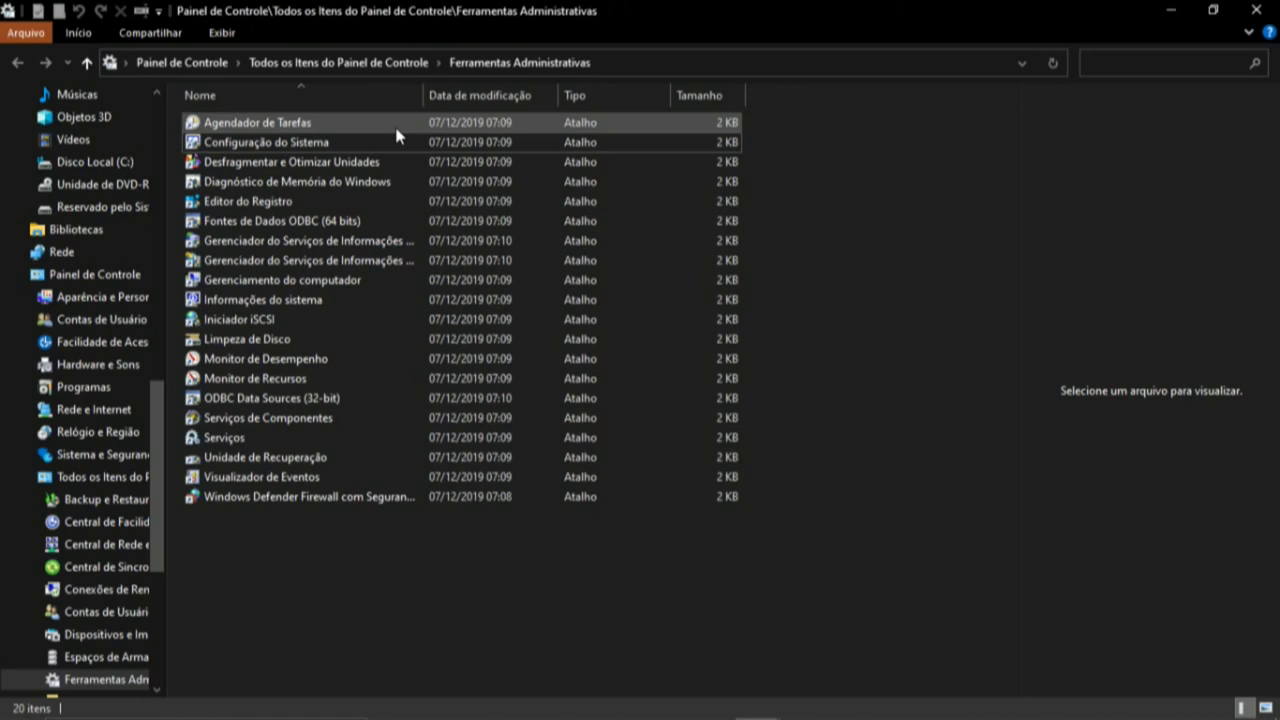
# Open the Inicialização e Recuperação settings through the advanced system settings of Sistema in the Painel de Controle
pyautogui.click(352, 65)
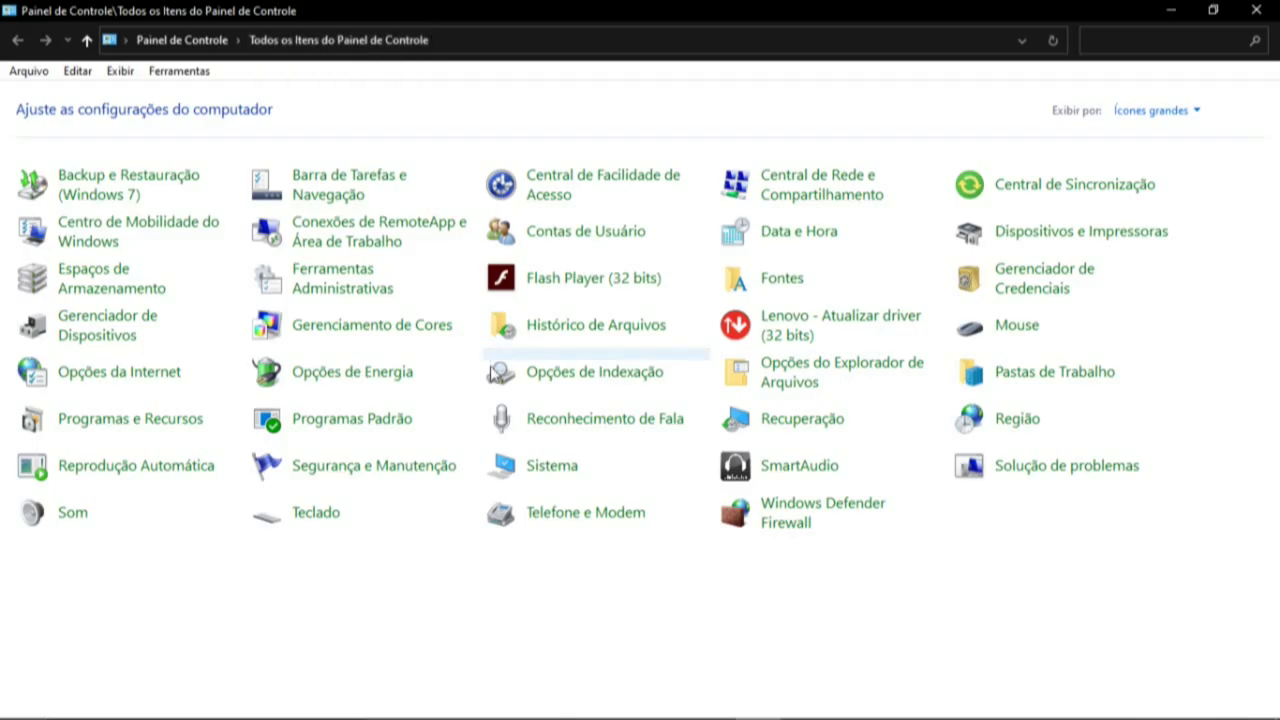
pyautogui.click(553, 467)
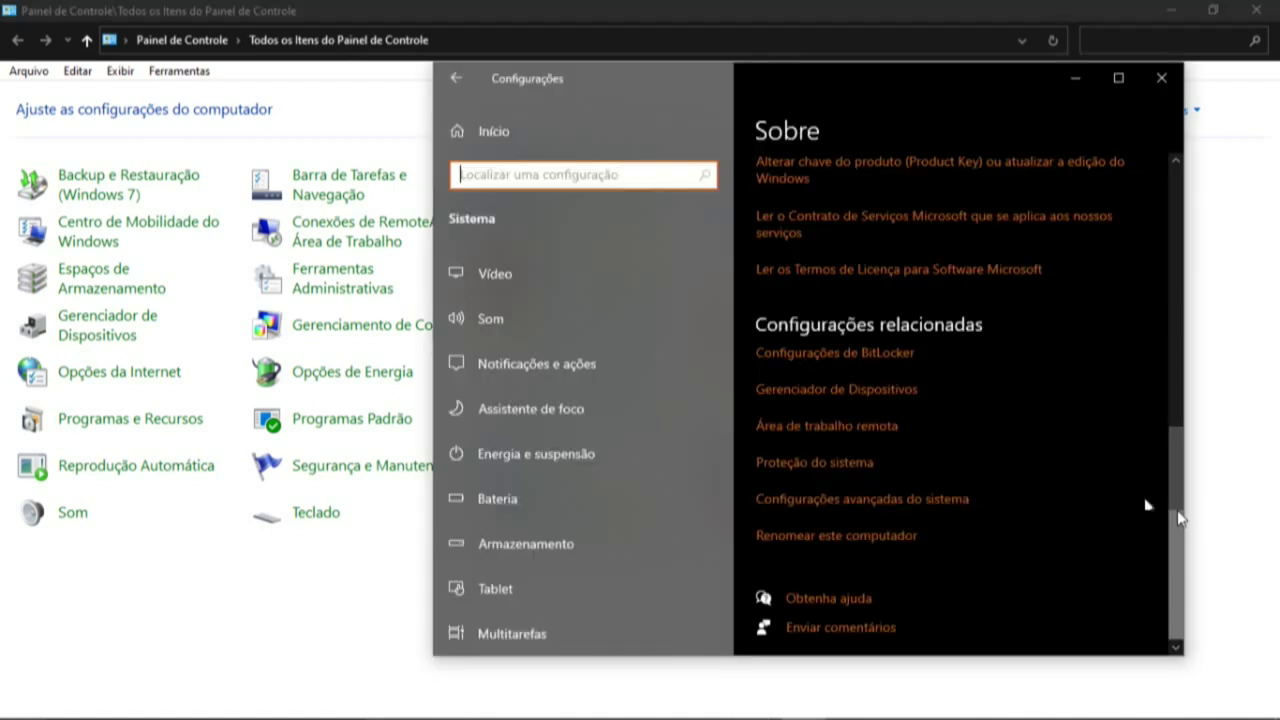
pyautogui.click(955, 509)
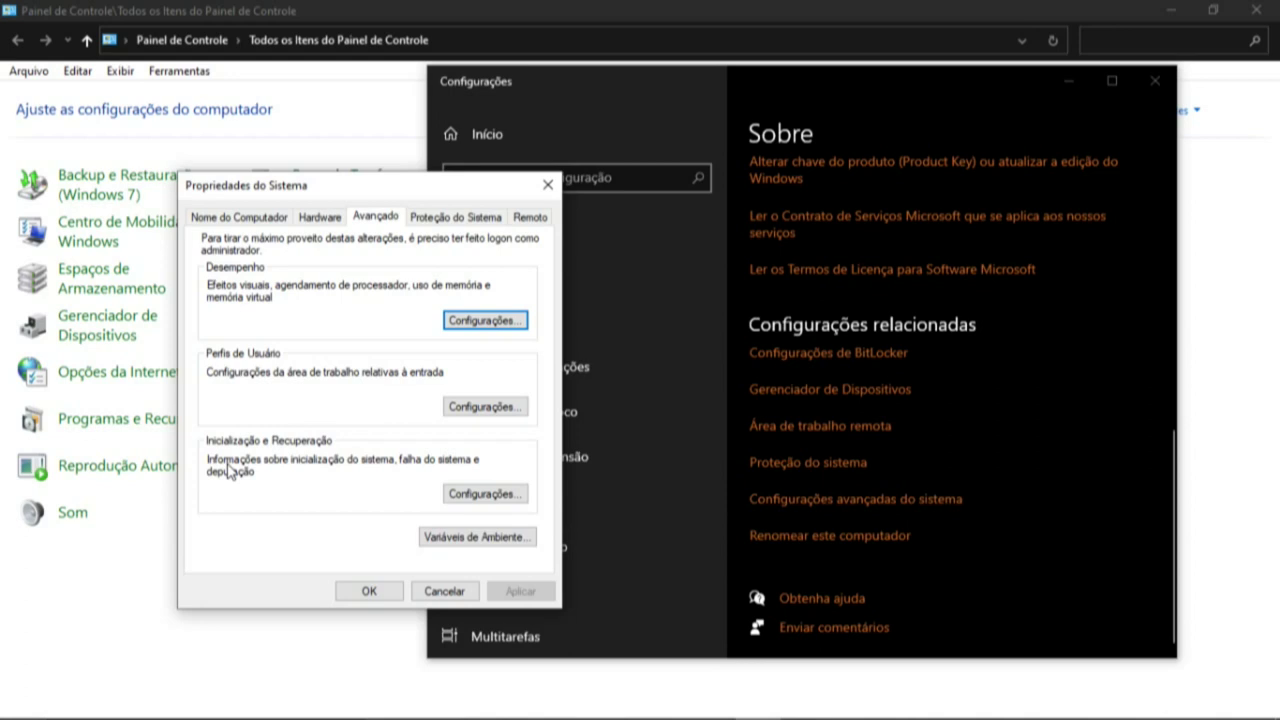
pyautogui.click(491, 503)
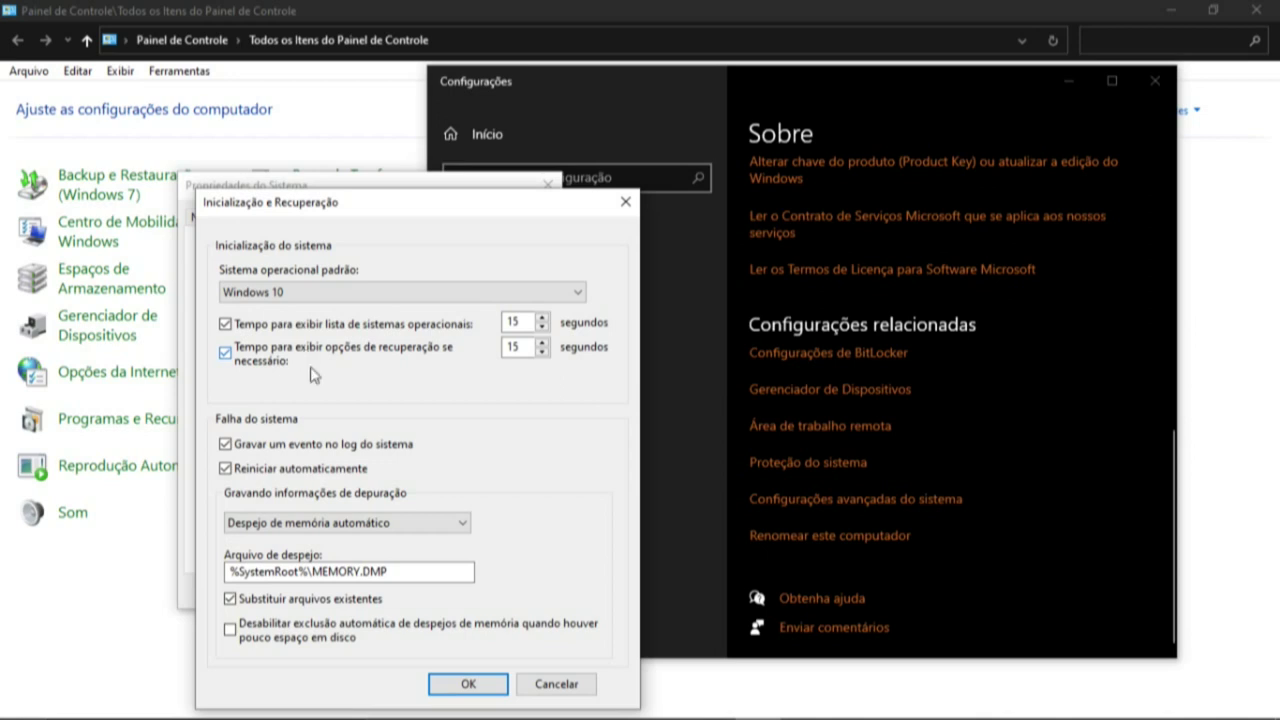
# Set the time for displaying recovery options to 15 seconds and accept the Inicialização e Recuperação settings
pyautogui.click(524, 354)
pyautogui.click(542, 352)
pyautogui.click(543, 342)
pyautogui.press('BackSpace')
pyautogui.write('15')
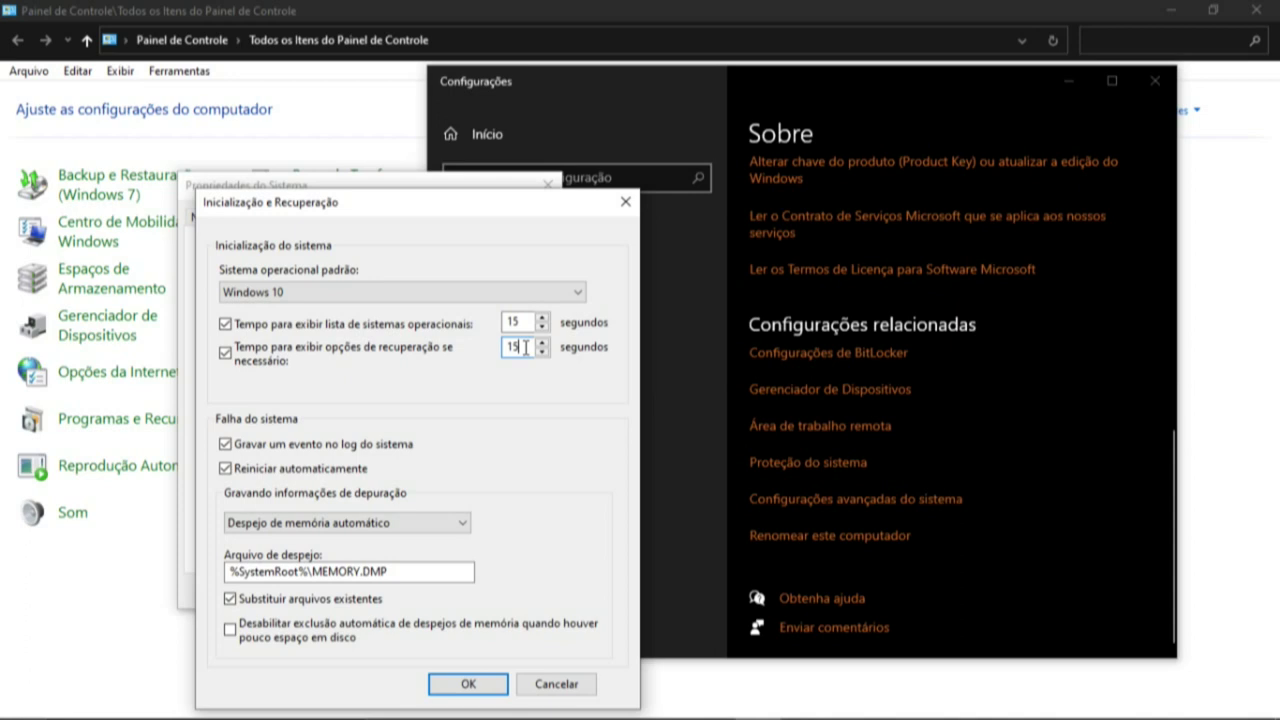
pyautogui.click(279, 304)
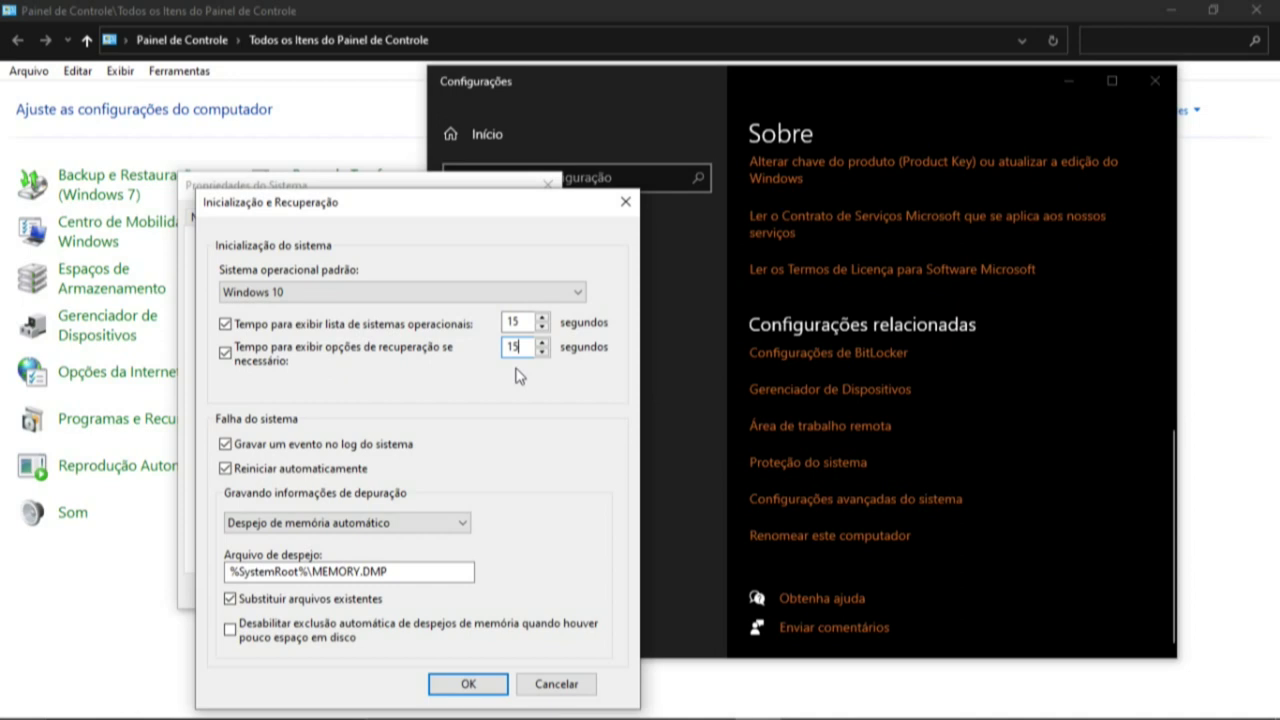
pyautogui.click(481, 688)
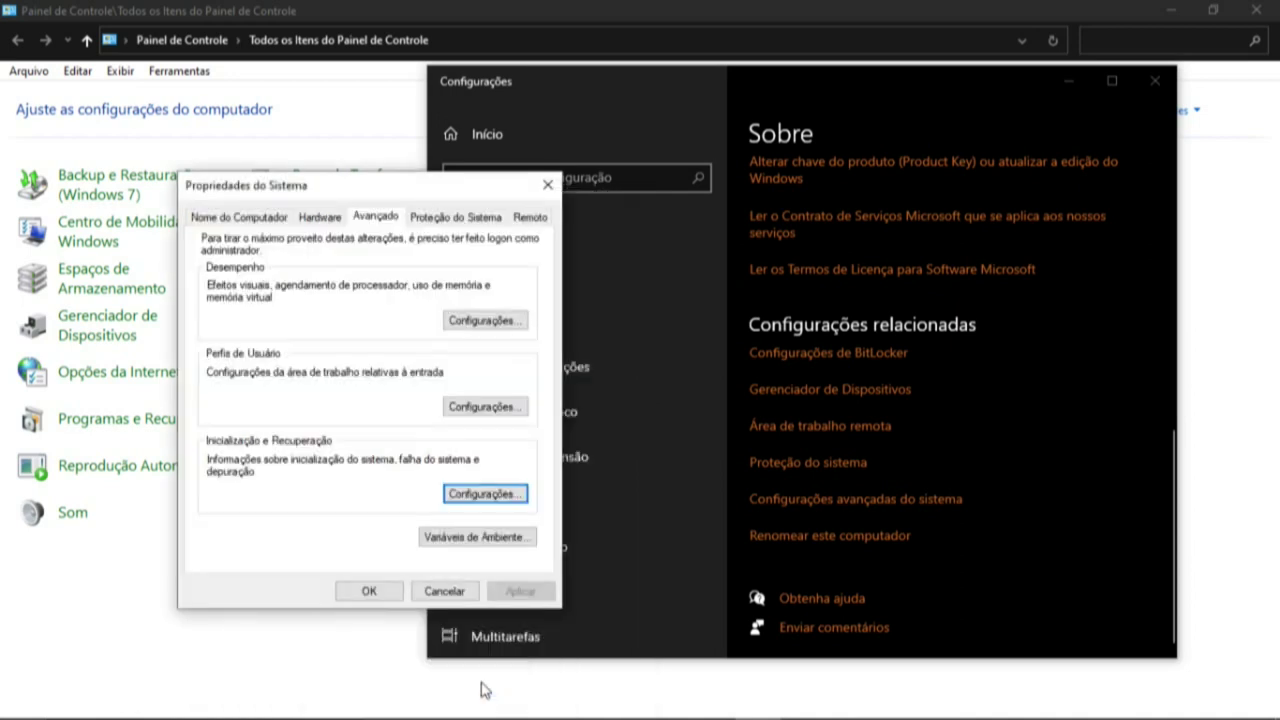
# Accept the Propriedades do Sistema dialog and close the Painel de Controle to return to the desktop
pyautogui.click(386, 596)
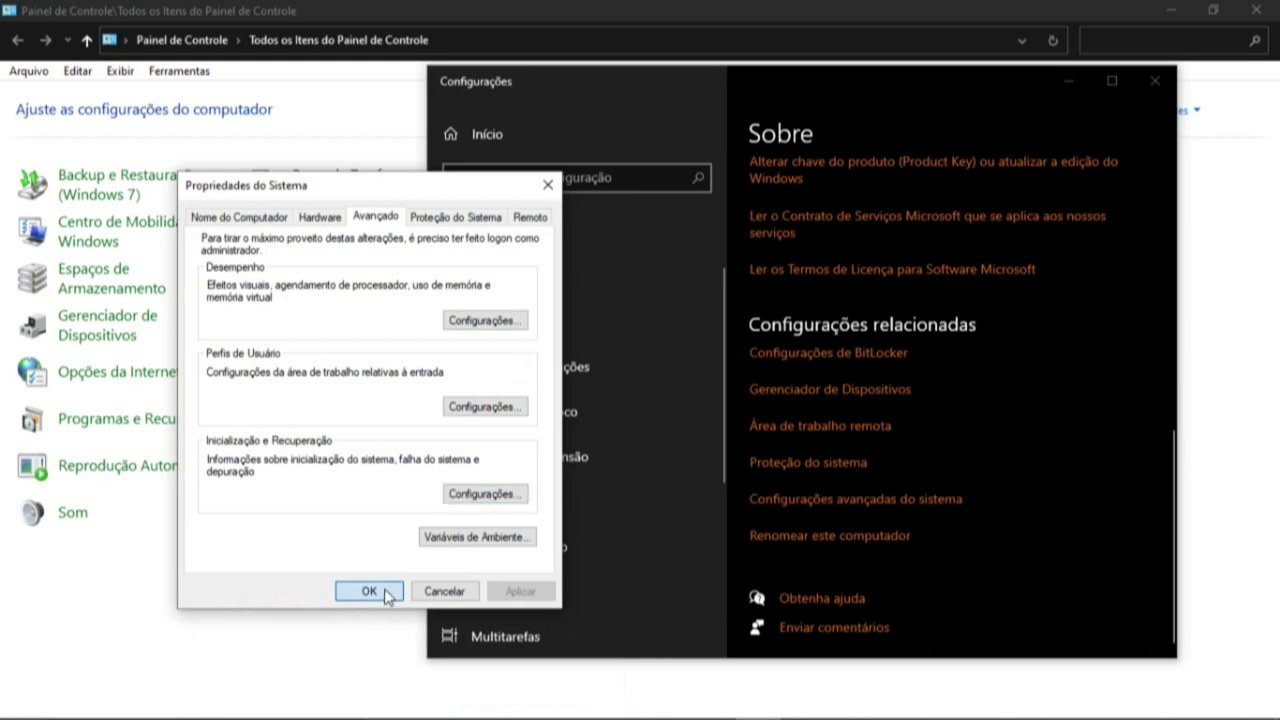
pyautogui.click(369, 591)
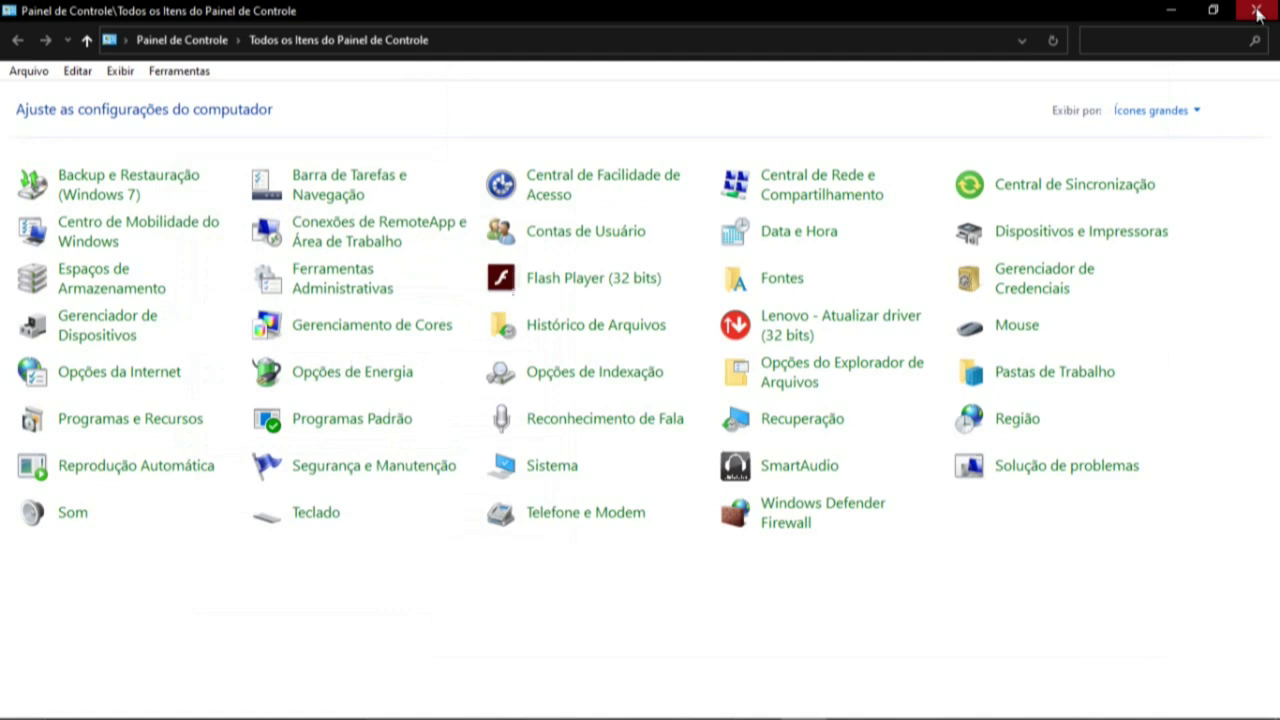
pyautogui.click(1258, 12)
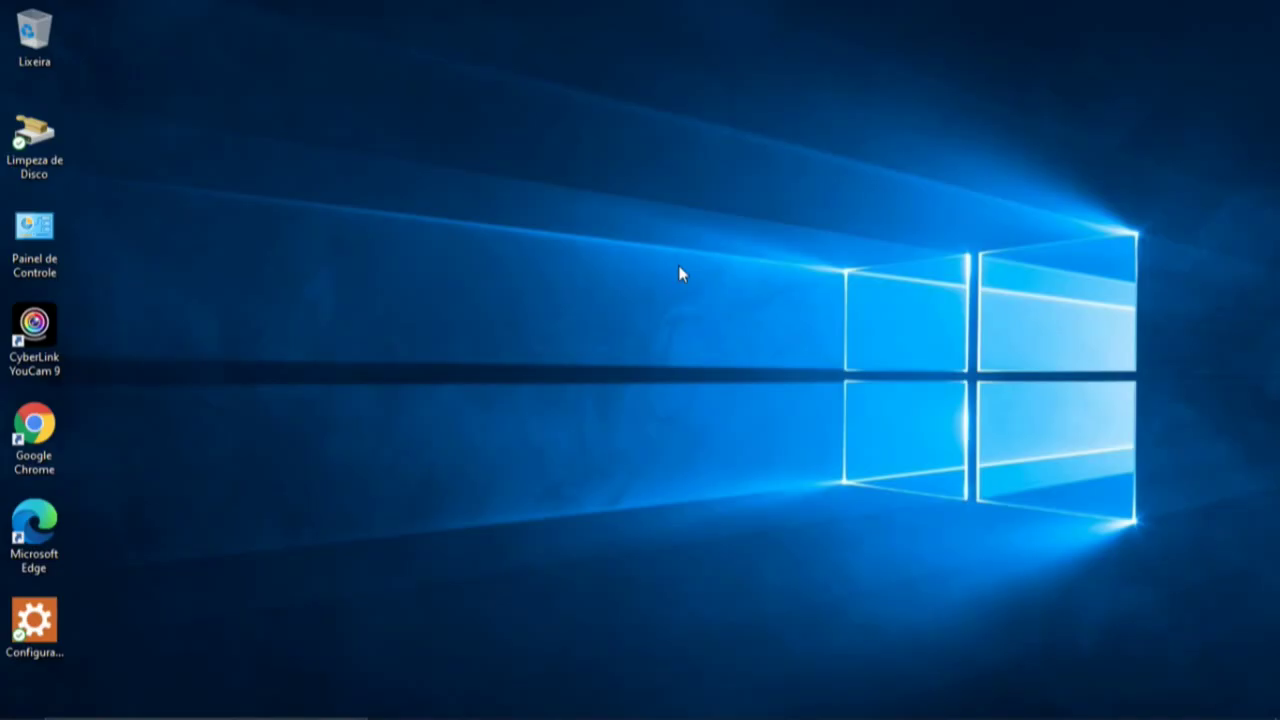